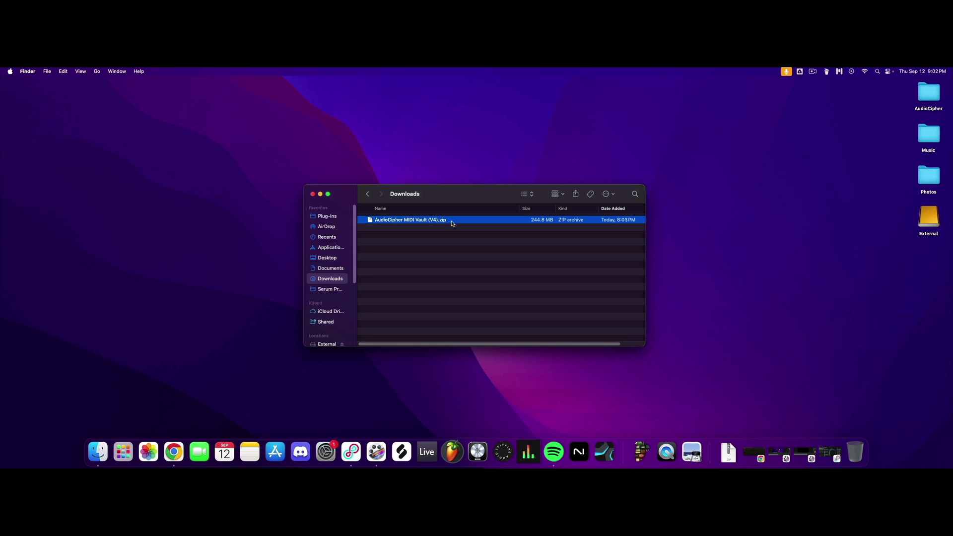
Extract AudioCipher MIDI Vault (V4).zip in Downloads with Archive Utility and look over the unpacked installer, README and collection files.
{"action": "right_click", "coordinate": [443, 223]}
{"action": "mouse_move", "coordinate": [491, 234]}
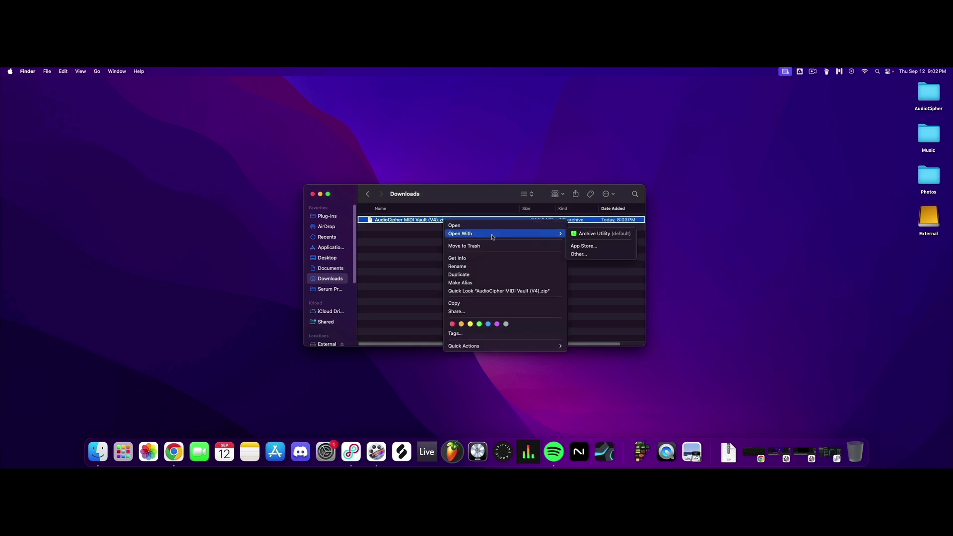
{"action": "left_click", "coordinate": [592, 236]}
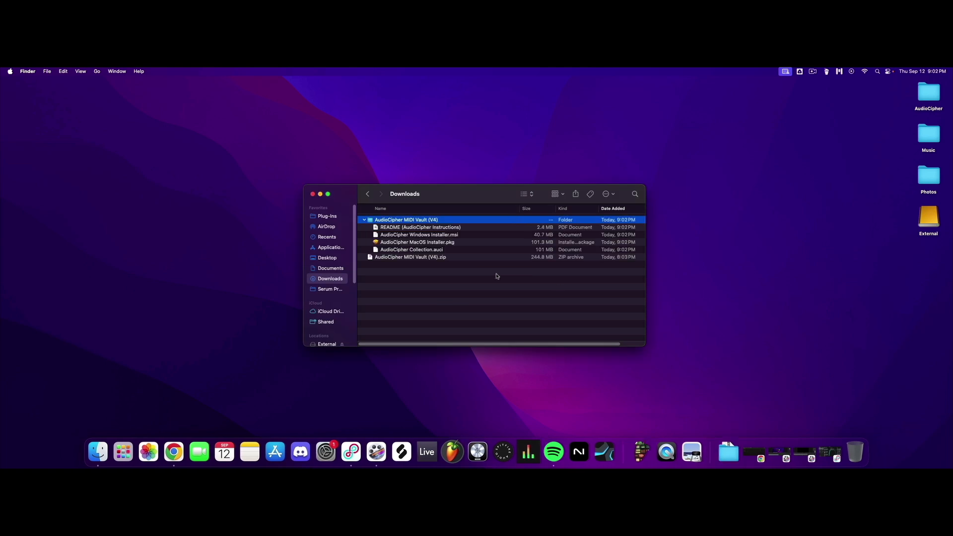
{"action": "left_click", "coordinate": [445, 244]}
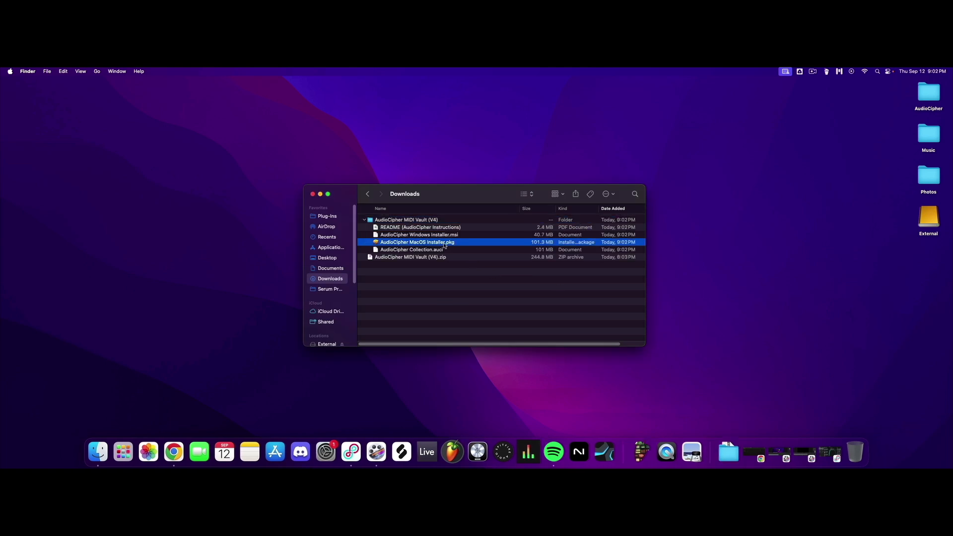
{"action": "left_click", "coordinate": [420, 228]}
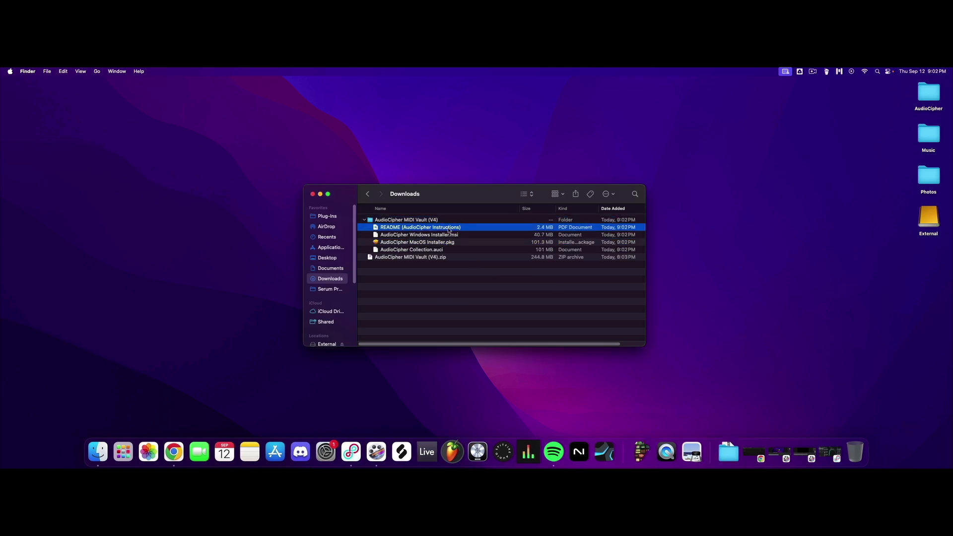
{"action": "left_click", "coordinate": [437, 251]}
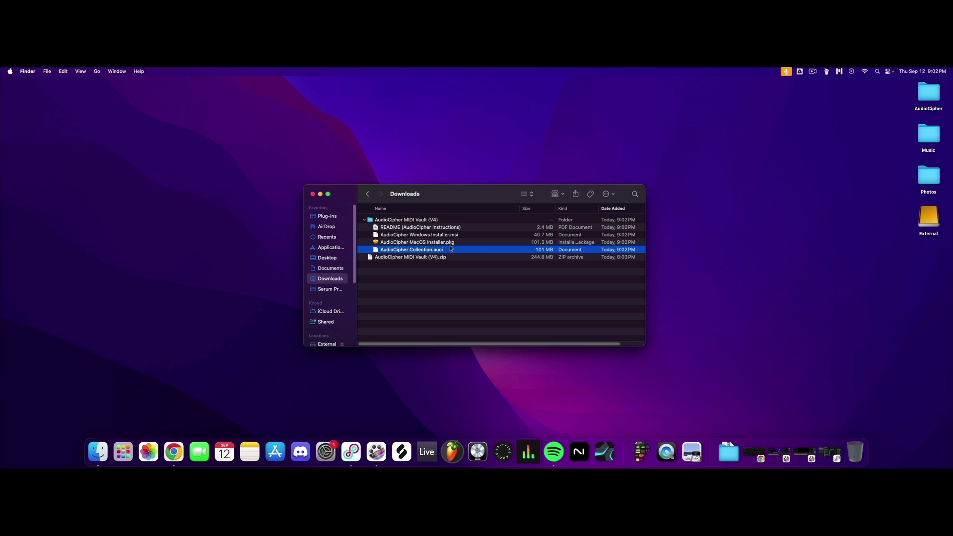
Run AudioCipher MacOS Installer.pkg as a standard install, allow access to the Downloads folder, and move the installer to the Trash.
{"action": "double_click", "coordinate": [451, 242]}
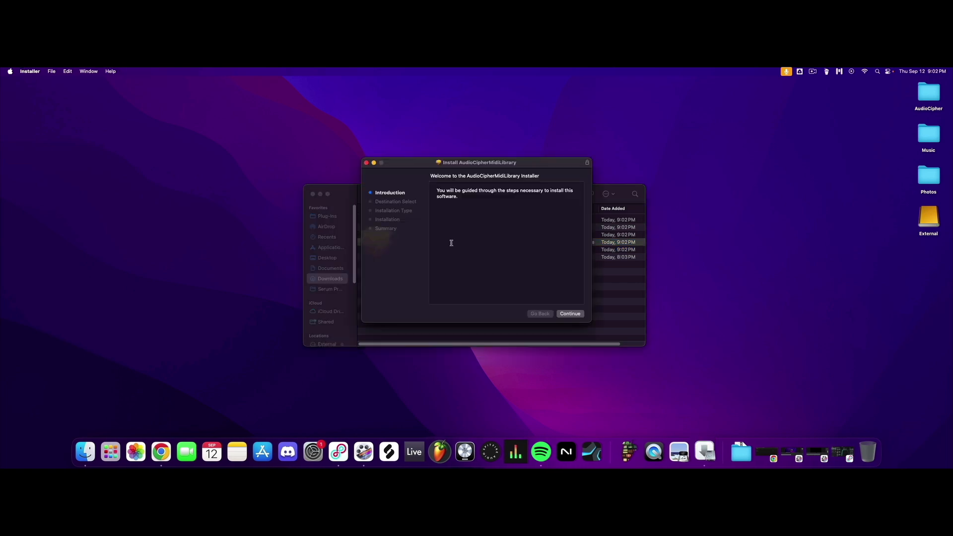
{"action": "left_click", "coordinate": [570, 314]}
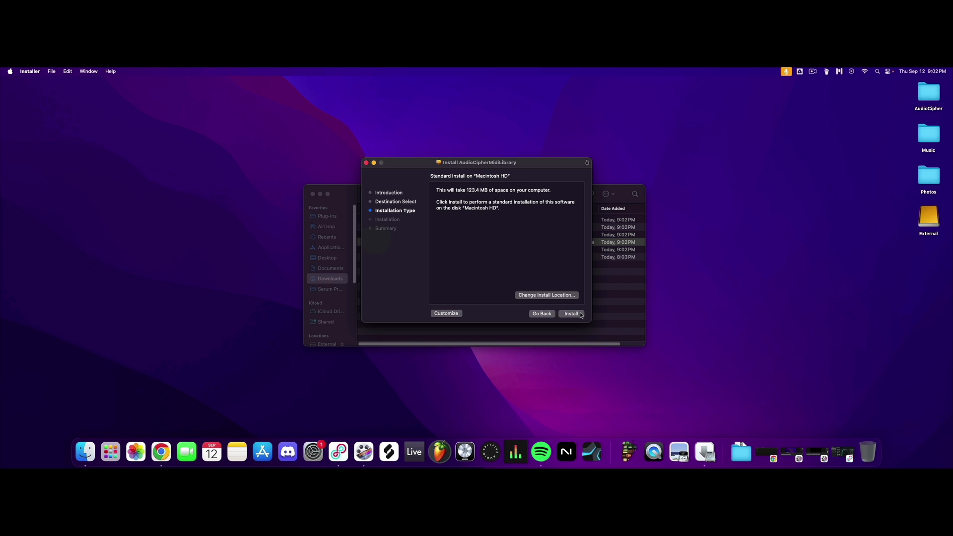
{"action": "left_click", "coordinate": [580, 314]}
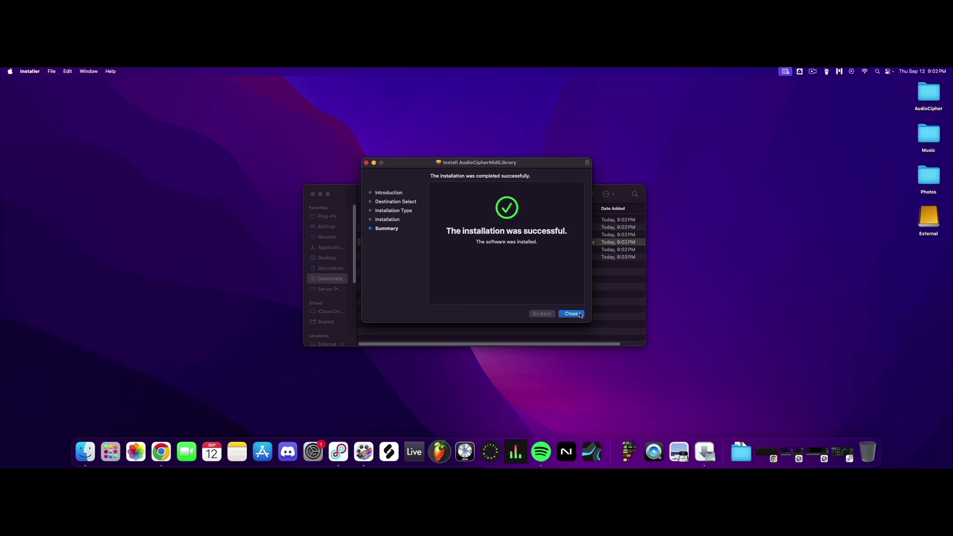
{"action": "left_click", "coordinate": [571, 313]}
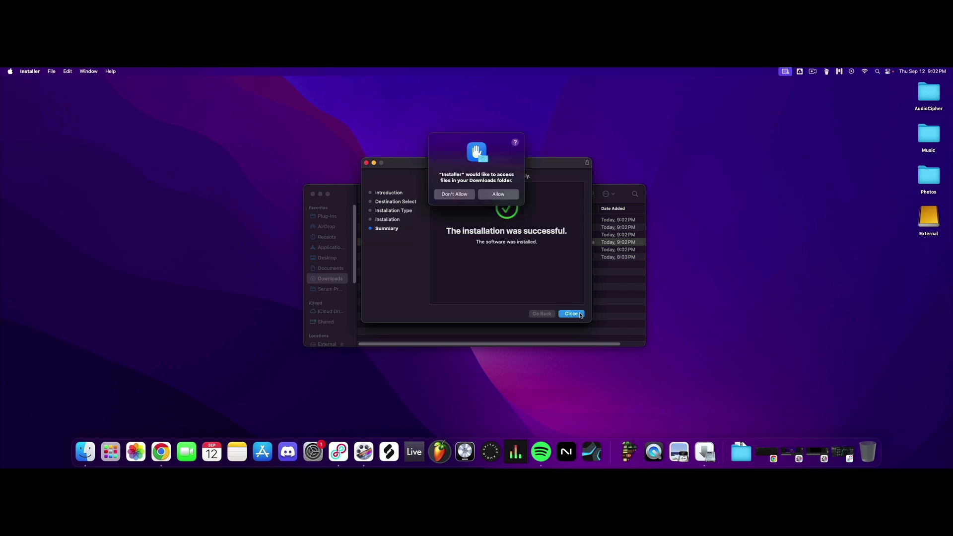
{"action": "left_click", "coordinate": [499, 194]}
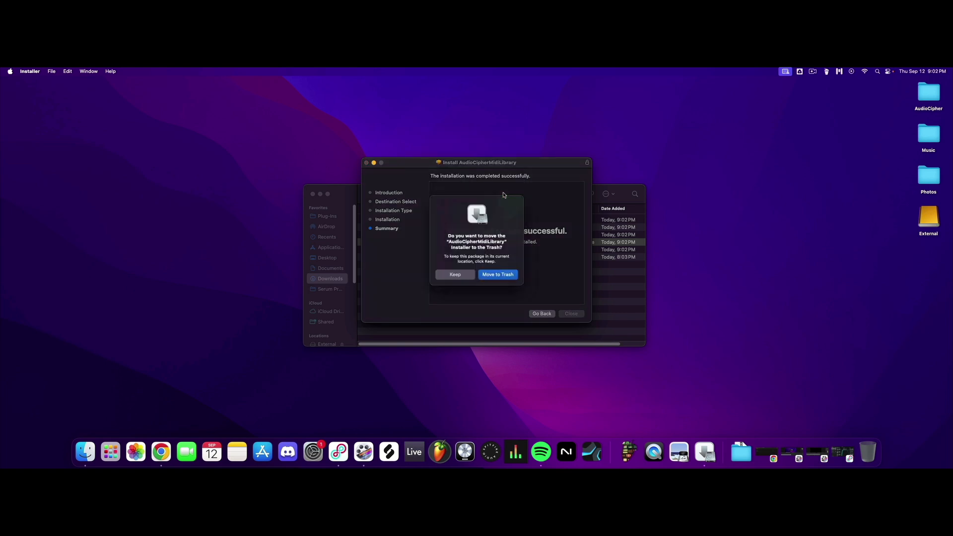
{"action": "left_click", "coordinate": [498, 275]}
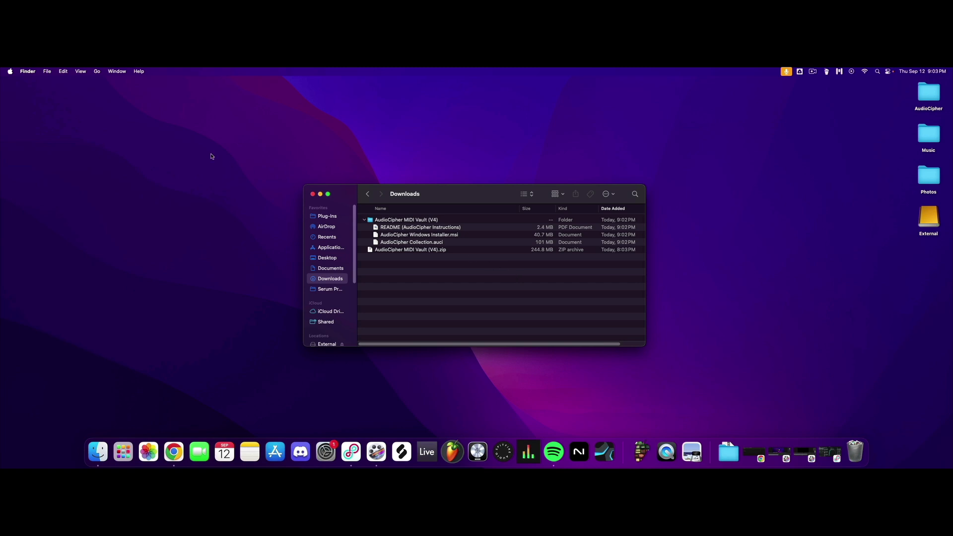
Browse to the Macintosh HD Library's Audio/Plug-Ins folder and check the Components and VST3 folders for the AudioCipher plug-in files.
{"action": "left_click", "coordinate": [98, 72]}
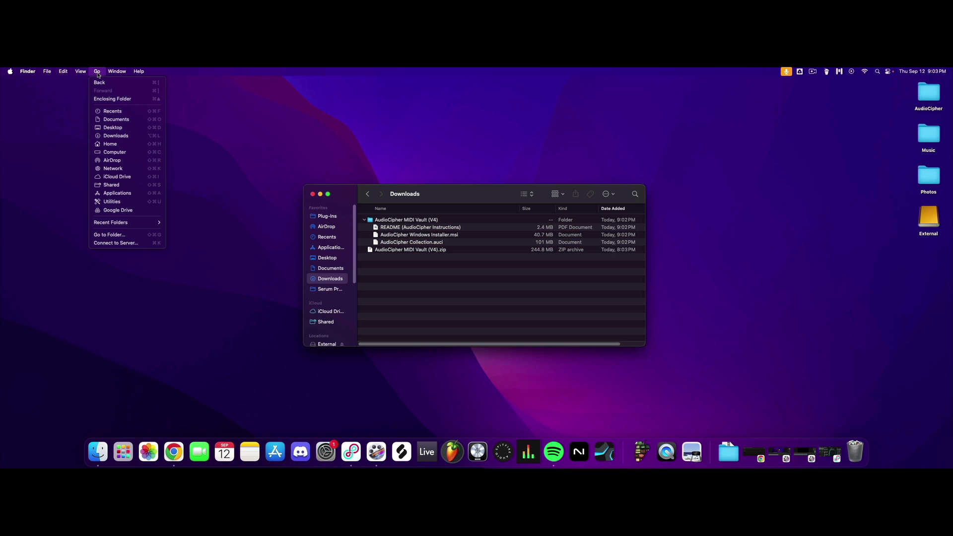
{"action": "key", "text": "alt"}
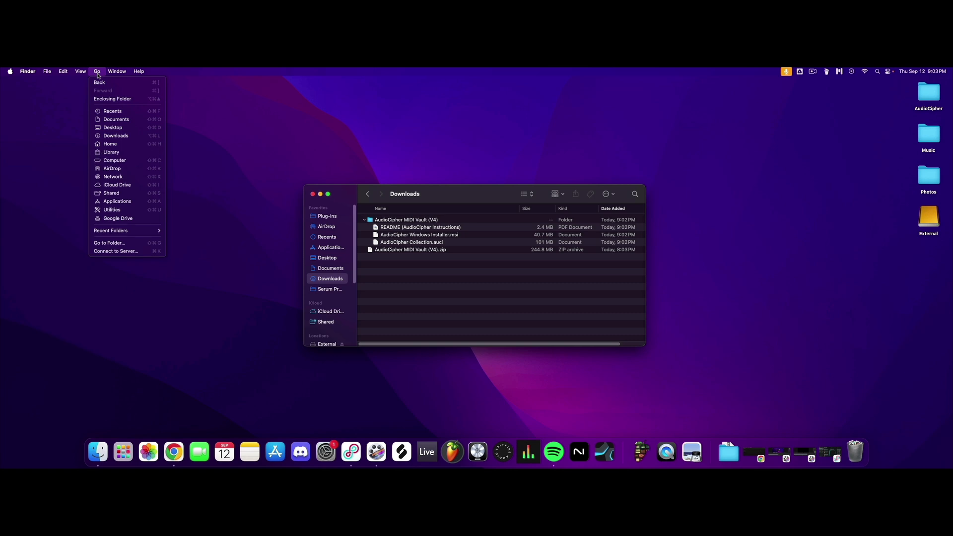
{"action": "left_click", "coordinate": [135, 155]}
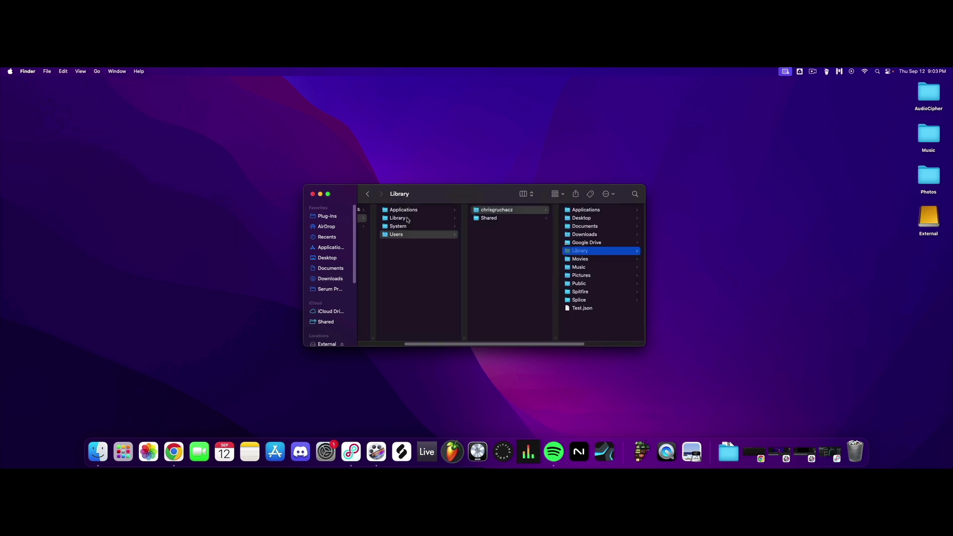
{"action": "left_click", "coordinate": [407, 220]}
{"action": "left_click", "coordinate": [496, 227]}
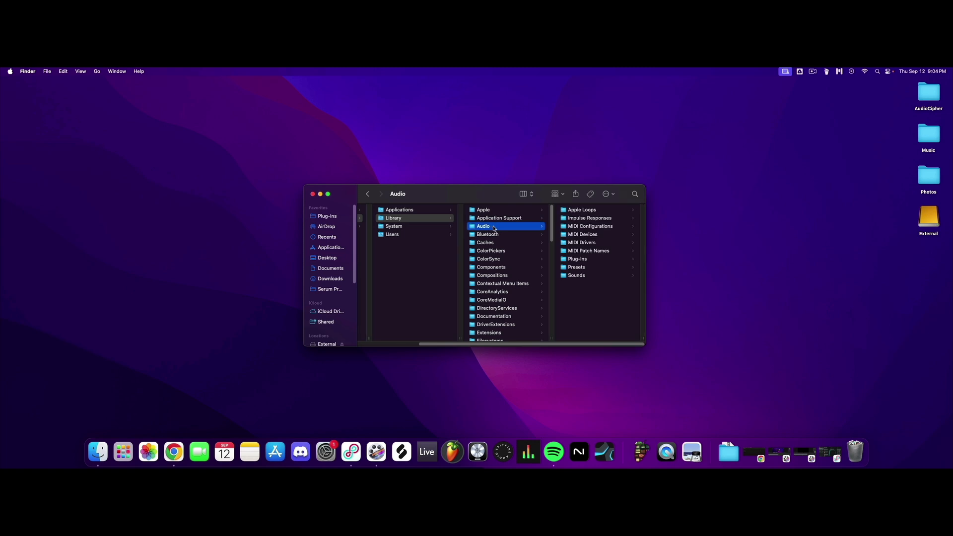
{"action": "left_click", "coordinate": [595, 259]}
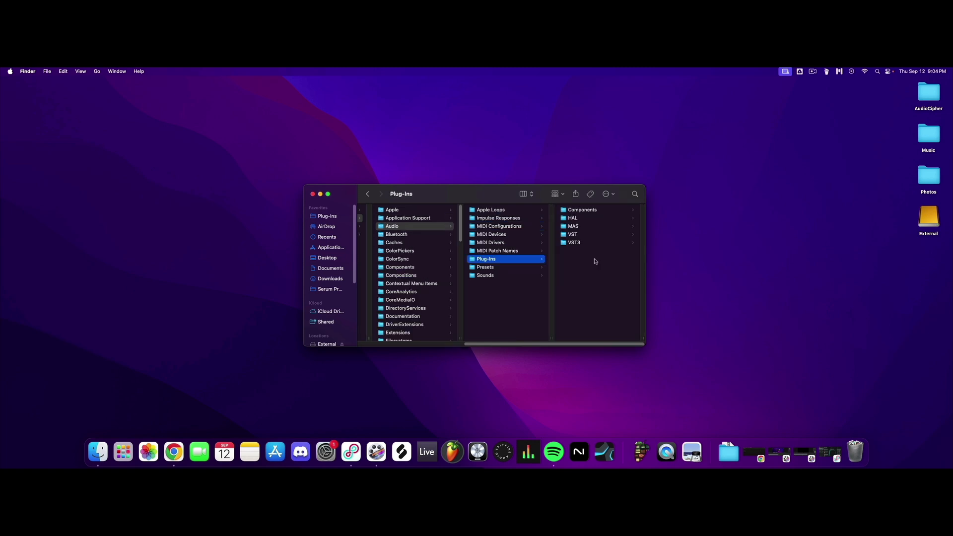
{"action": "left_click", "coordinate": [586, 210]}
{"action": "left_click", "coordinate": [597, 217]}
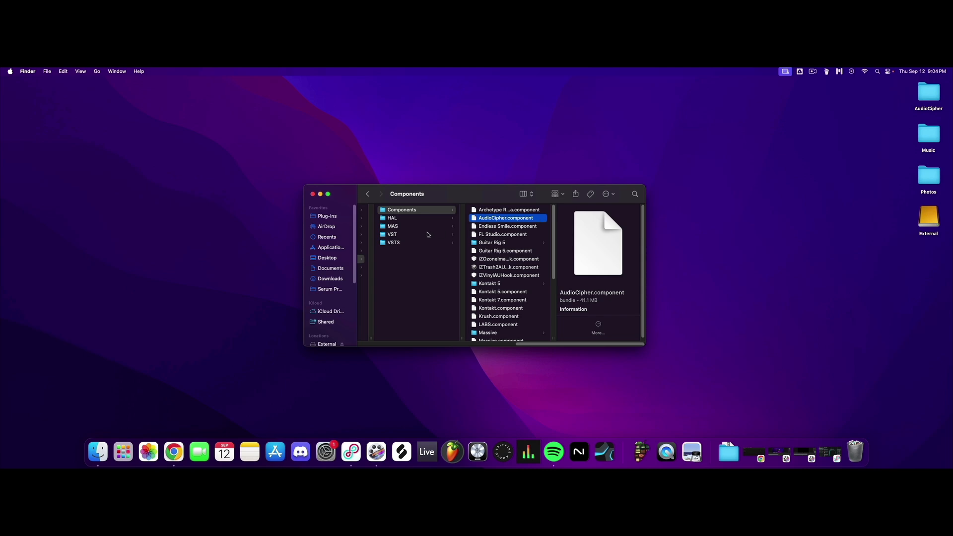
{"action": "left_click", "coordinate": [398, 243]}
{"action": "left_click", "coordinate": [498, 218]}
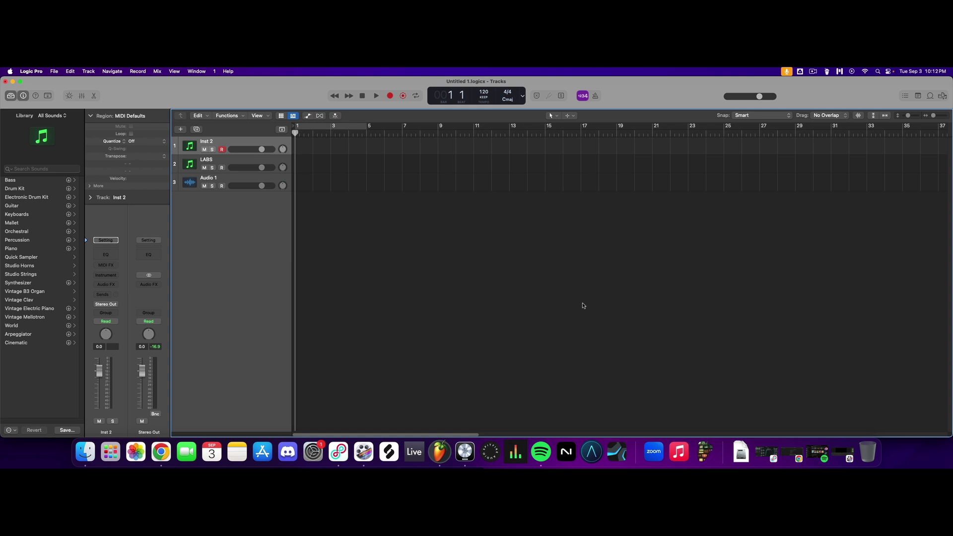
In Logic Pro, review all plug-ins in the Plug-in Manager and filter the list to the manufacturer AudioCipher Technologies.
{"action": "left_click", "coordinate": [31, 71]}
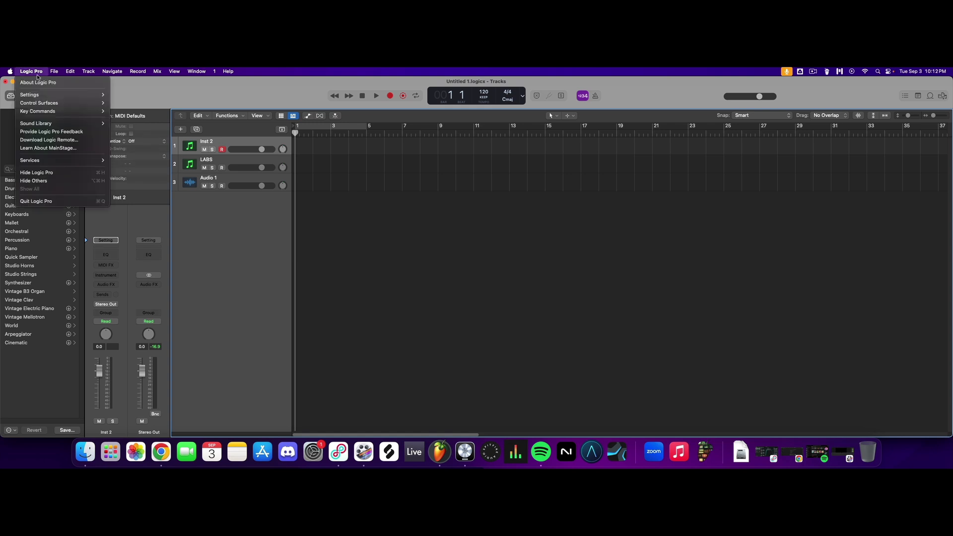
{"action": "mouse_move", "coordinate": [54, 94]}
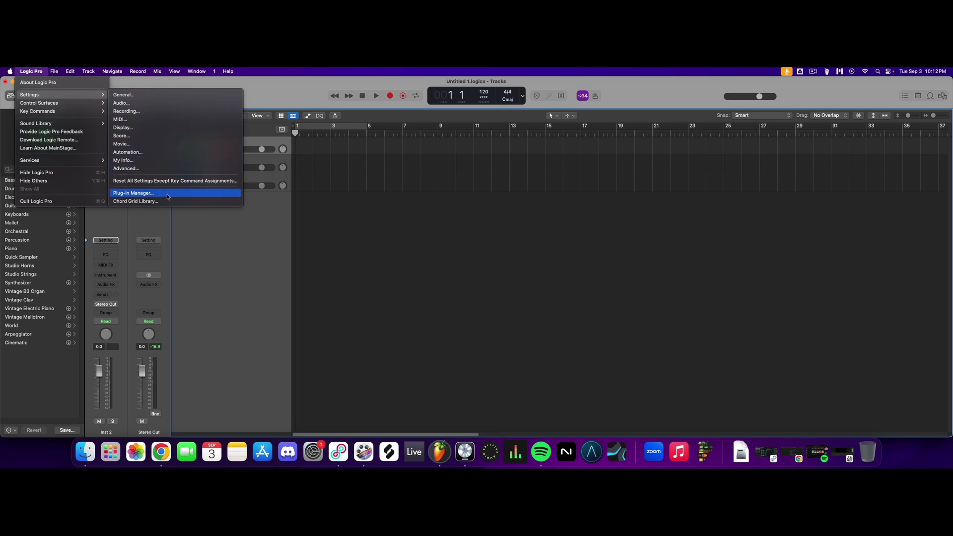
{"action": "left_click", "coordinate": [167, 196]}
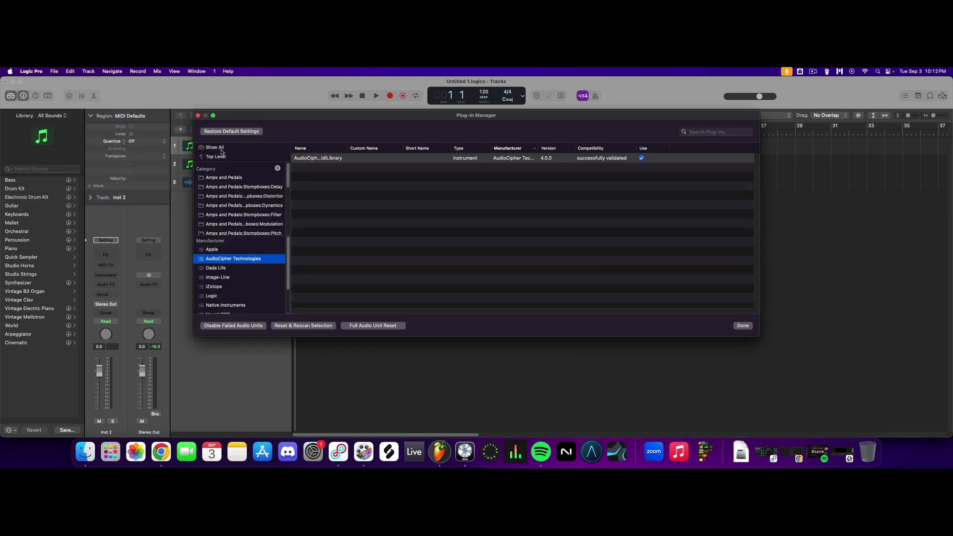
{"action": "left_click", "coordinate": [220, 148]}
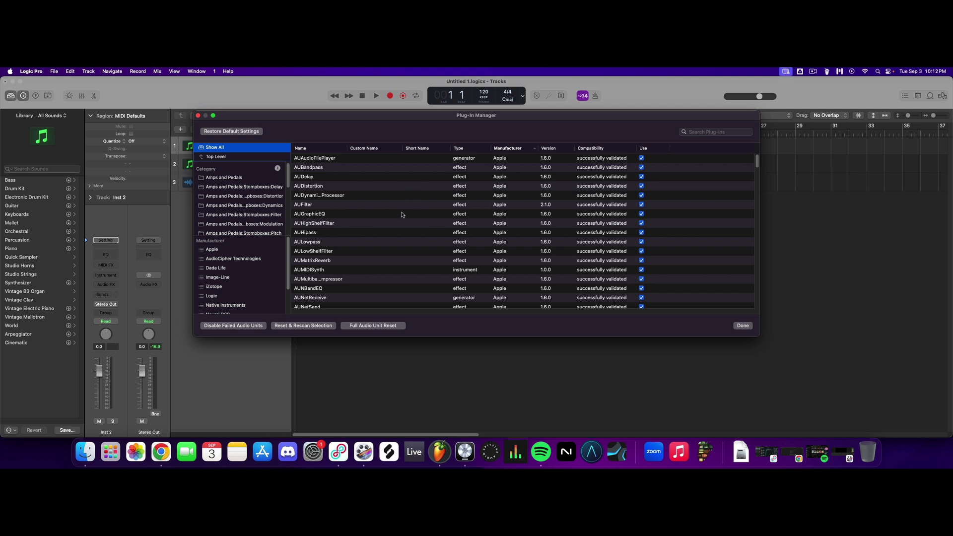
{"action": "left_click", "coordinate": [714, 132]}
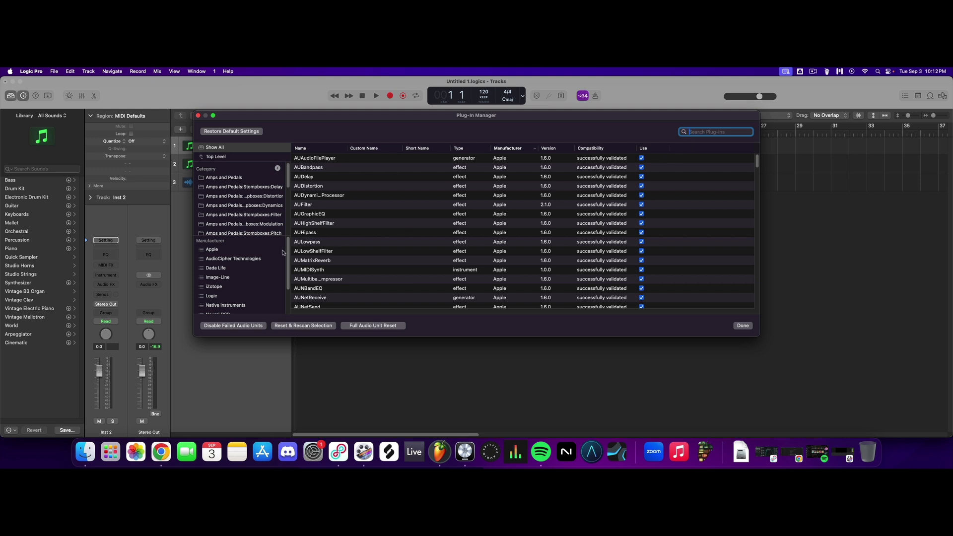
{"action": "left_click", "coordinate": [253, 259]}
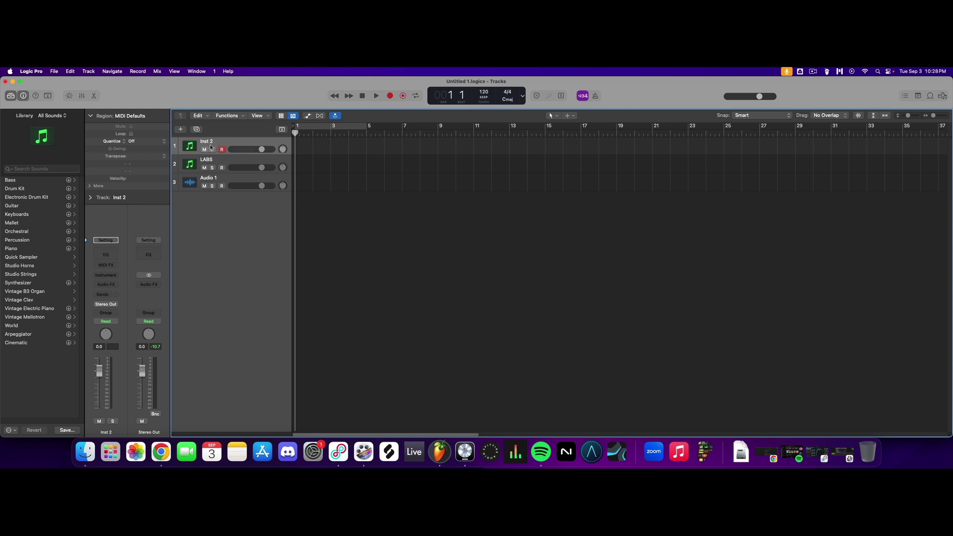
Load AudioCipherMidiLibrary as the instrument on the Inst 2 track and move its window away from the track list.
{"action": "left_click", "coordinate": [224, 160]}
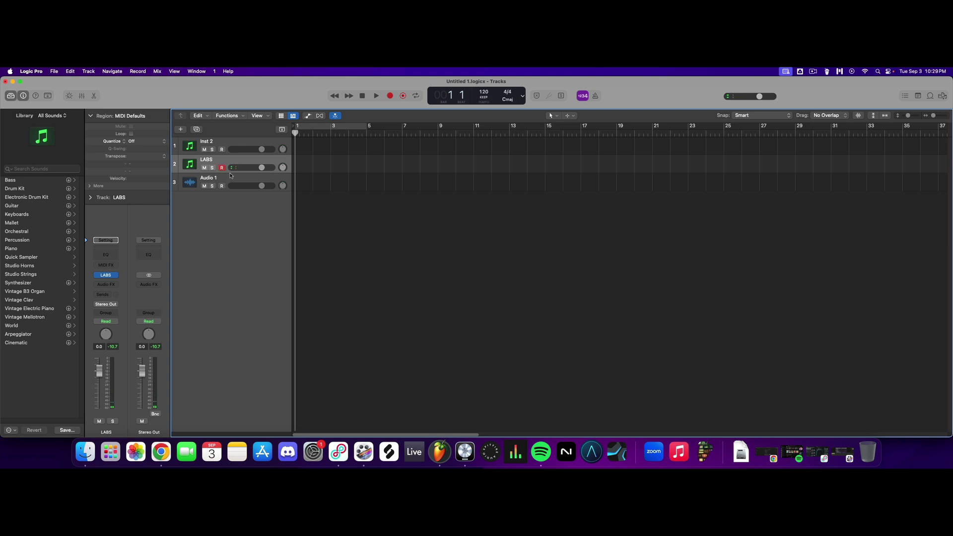
{"action": "left_click", "coordinate": [211, 182]}
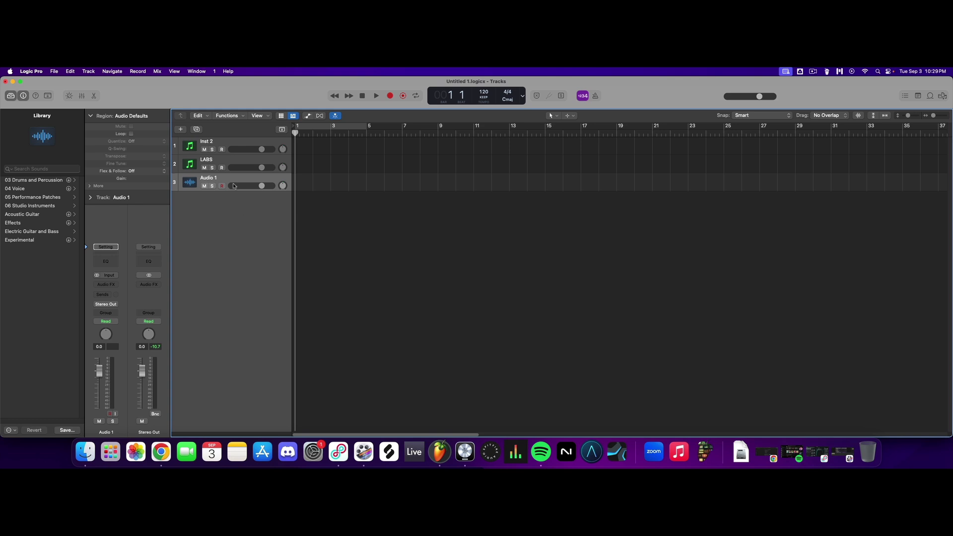
{"action": "left_click", "coordinate": [226, 142]}
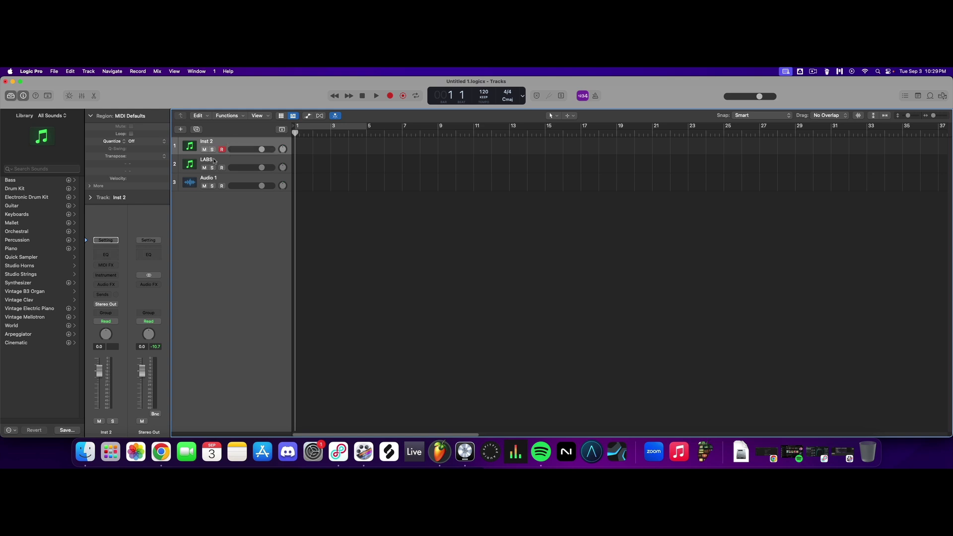
{"action": "left_click", "coordinate": [109, 277]}
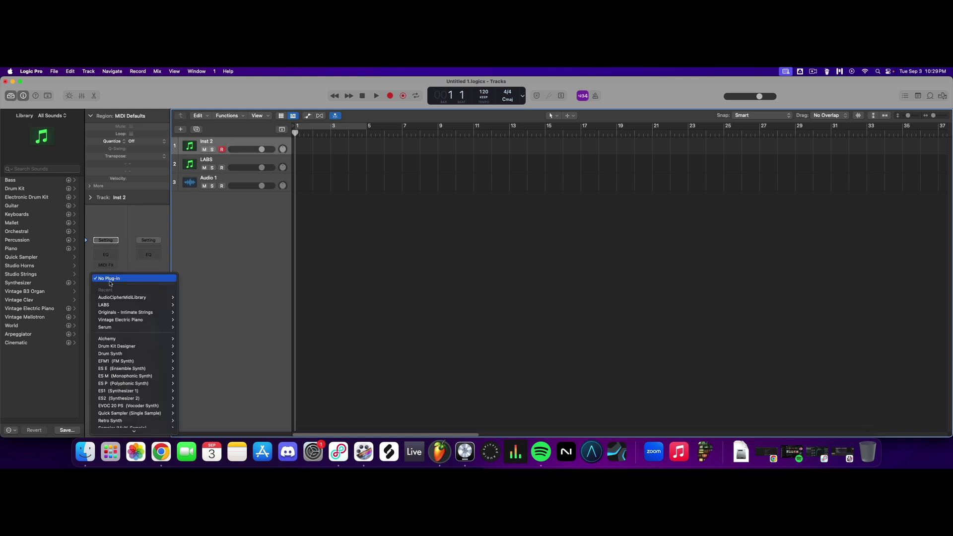
{"action": "left_click", "coordinate": [192, 304]}
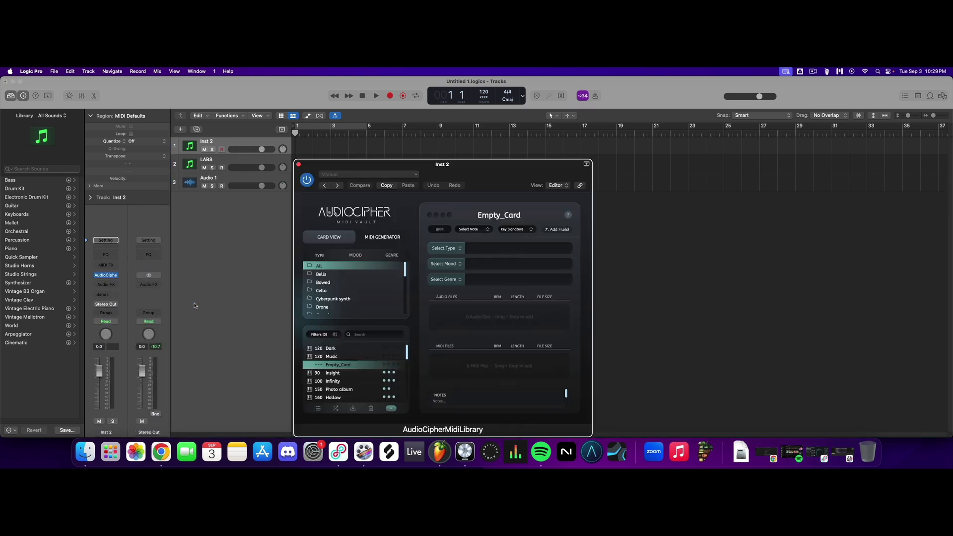
{"action": "left_click_drag", "start_coordinate": [456, 174], "coordinate": [584, 146]}
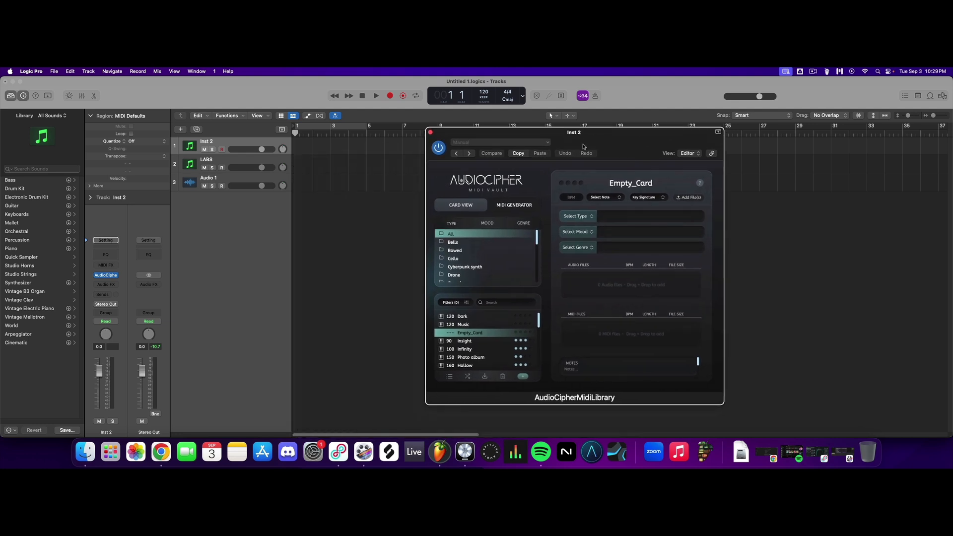
Switch AudioCipher from the card view to the MIDI Generator and set the root note to E.
{"action": "left_click", "coordinate": [534, 208]}
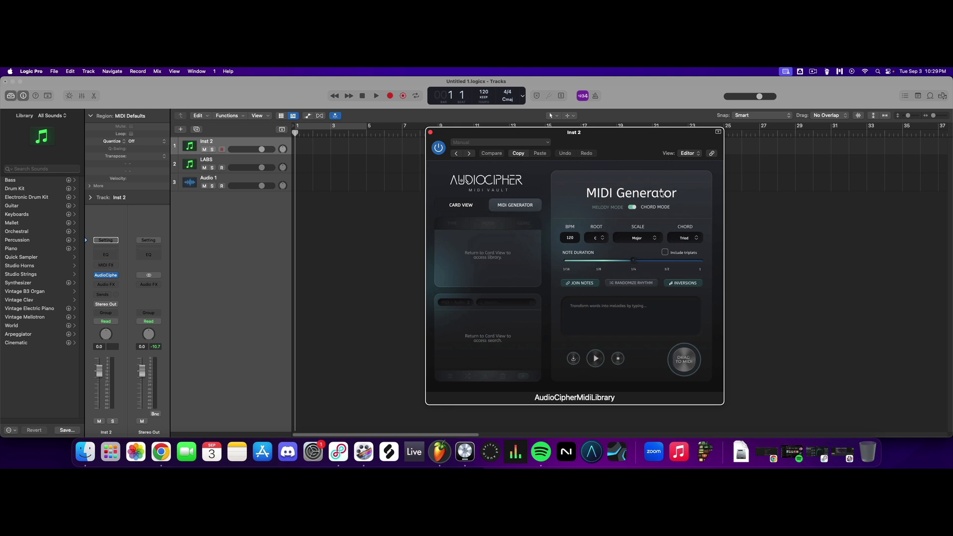
{"action": "left_click", "coordinate": [474, 206]}
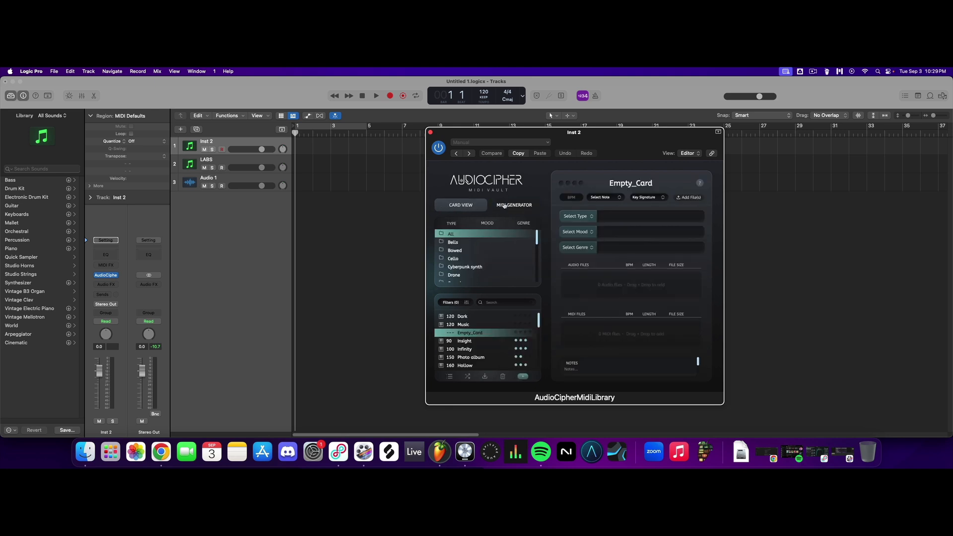
{"action": "left_click", "coordinate": [504, 206]}
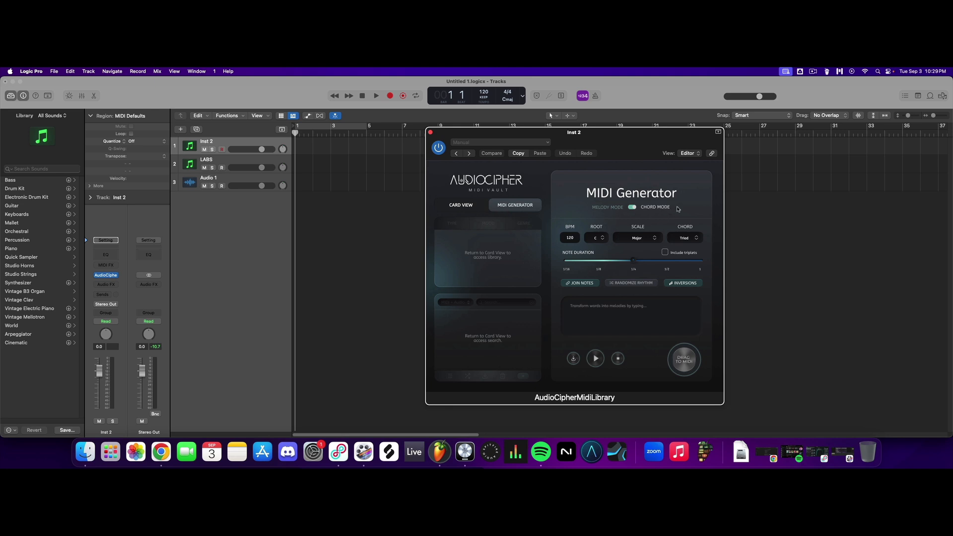
{"action": "left_click", "coordinate": [601, 238]}
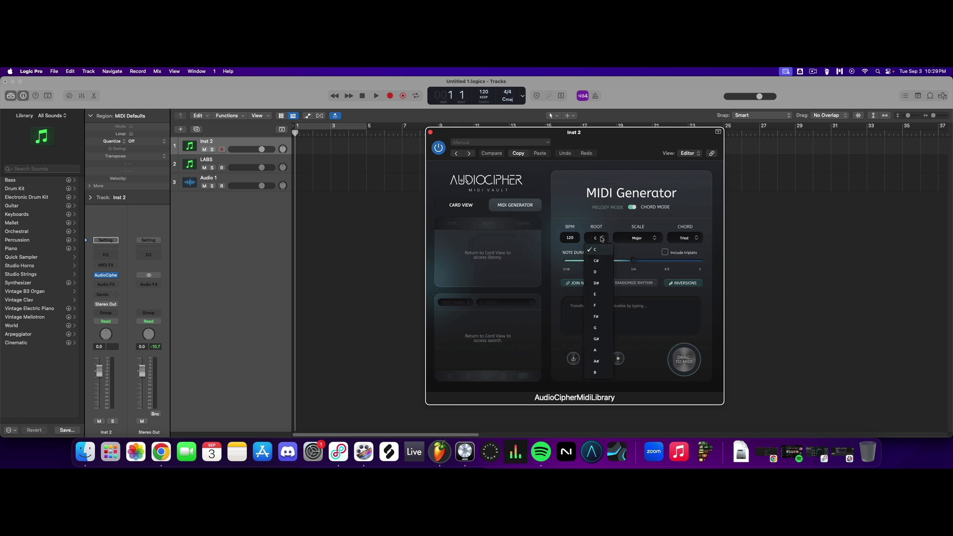
{"action": "left_click", "coordinate": [599, 295]}
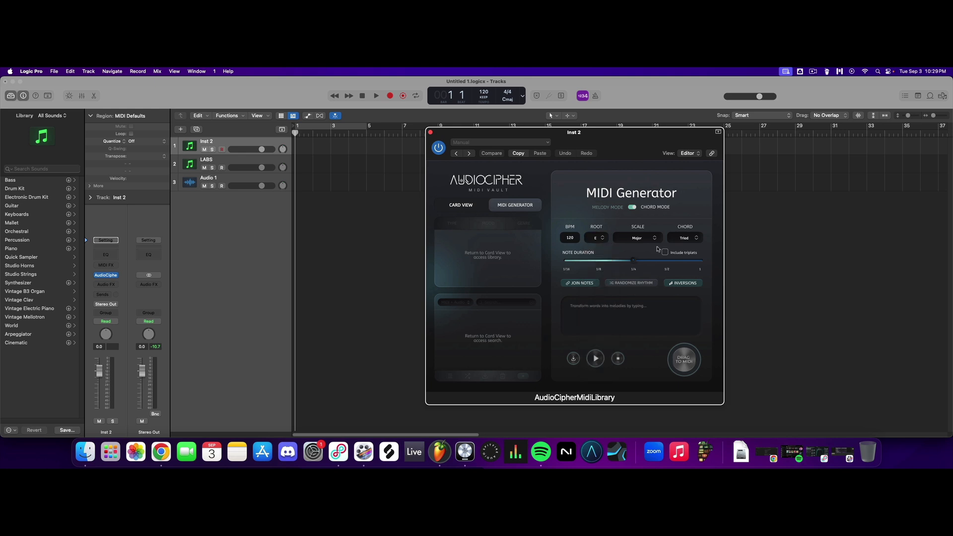
Set the MIDI Generator's scale to Dorian and chord type to 7th, enter the text "Logic", and preview the chords.
{"action": "left_click", "coordinate": [638, 238]}
{"action": "left_click", "coordinate": [630, 295]}
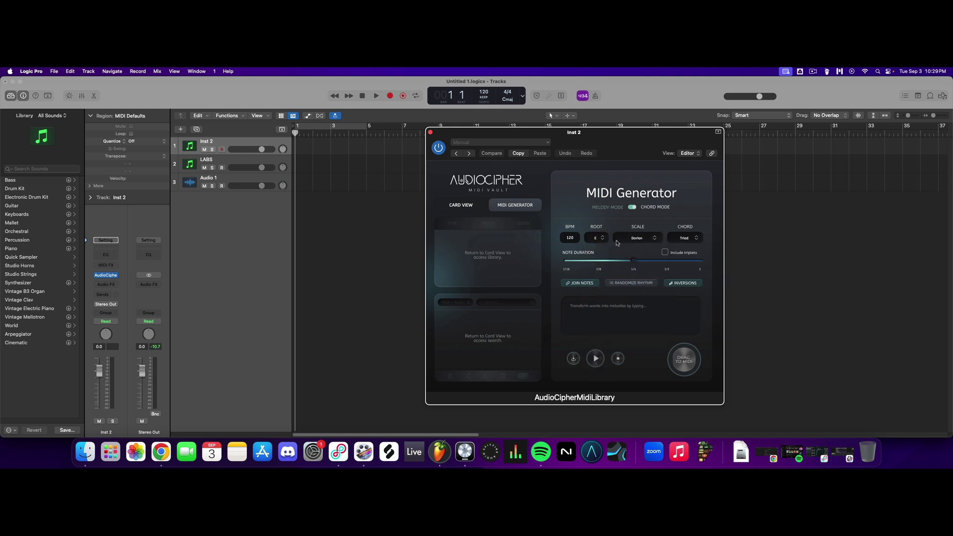
{"action": "left_click", "coordinate": [689, 242]}
{"action": "left_click", "coordinate": [690, 300]}
{"action": "left_click", "coordinate": [636, 307]}
{"action": "left_click", "coordinate": [596, 365]}
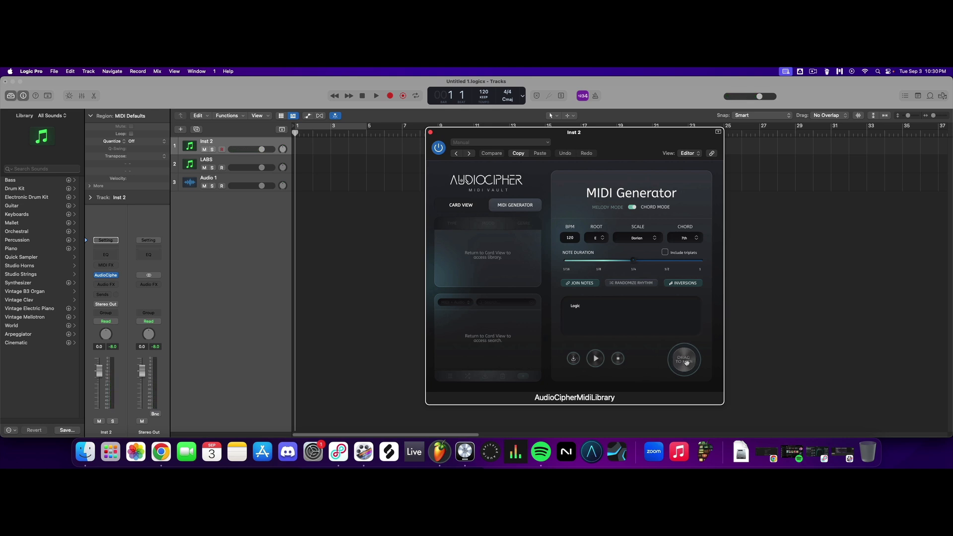
Place the generated MIDI on the LABS track with its tempo information imported, and move the region to start at bar 1.
{"action": "left_click_drag", "start_coordinate": [691, 357], "coordinate": [309, 166]}
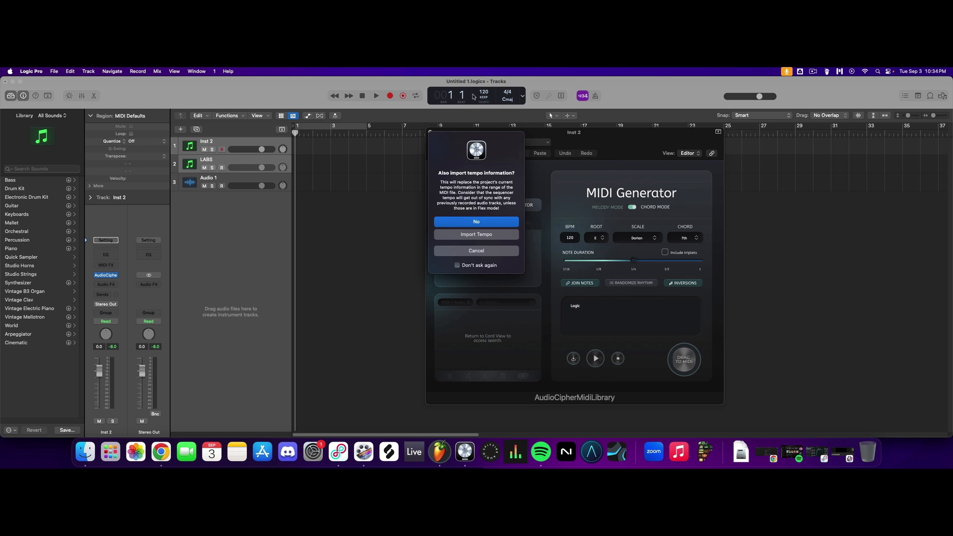
{"action": "left_click", "coordinate": [501, 235]}
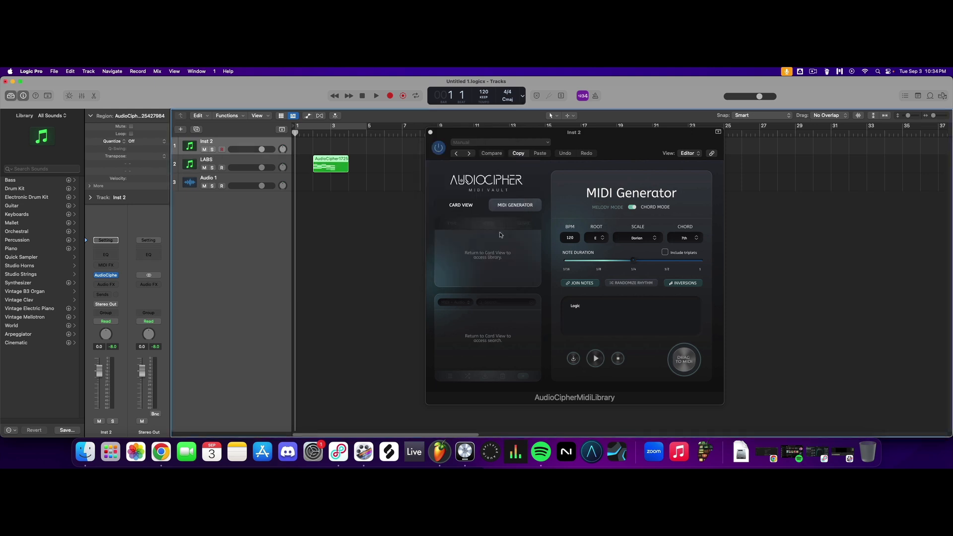
{"action": "left_click", "coordinate": [430, 132]}
{"action": "left_click_drag", "start_coordinate": [331, 163], "coordinate": [312, 163]}
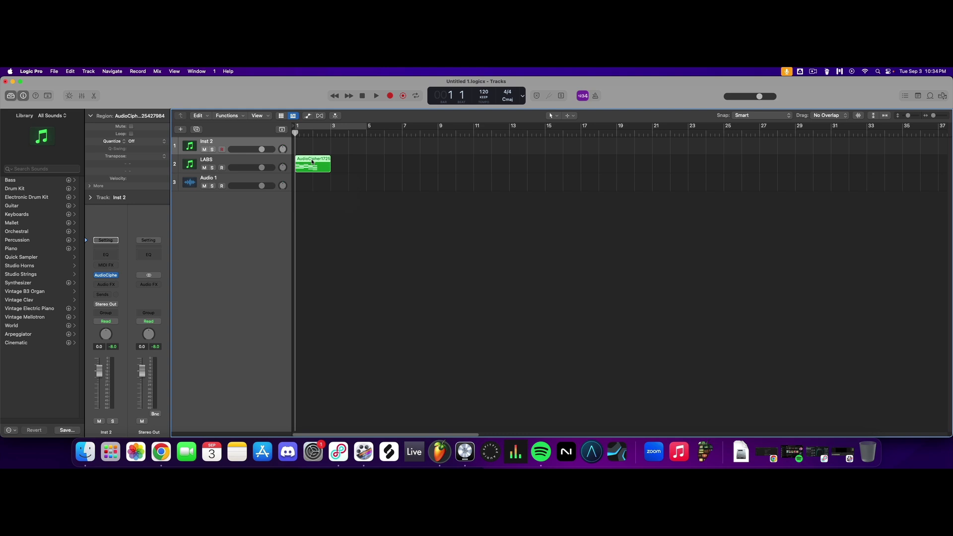
Open the region on the LABS track in an enlarged Piano Roll and play back its chords.
{"action": "double_click", "coordinate": [312, 163]}
{"action": "left_click_drag", "start_coordinate": [598, 275], "coordinate": [599, 199]}
{"action": "scroll", "coordinate": [574, 294], "scroll_direction": "up", "scroll_amount": 3}
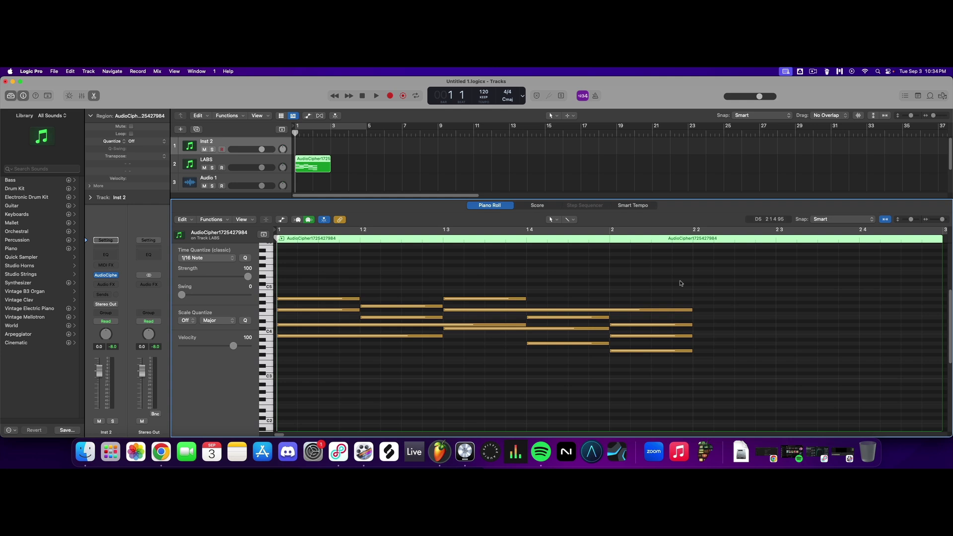
{"action": "key", "text": "space"}
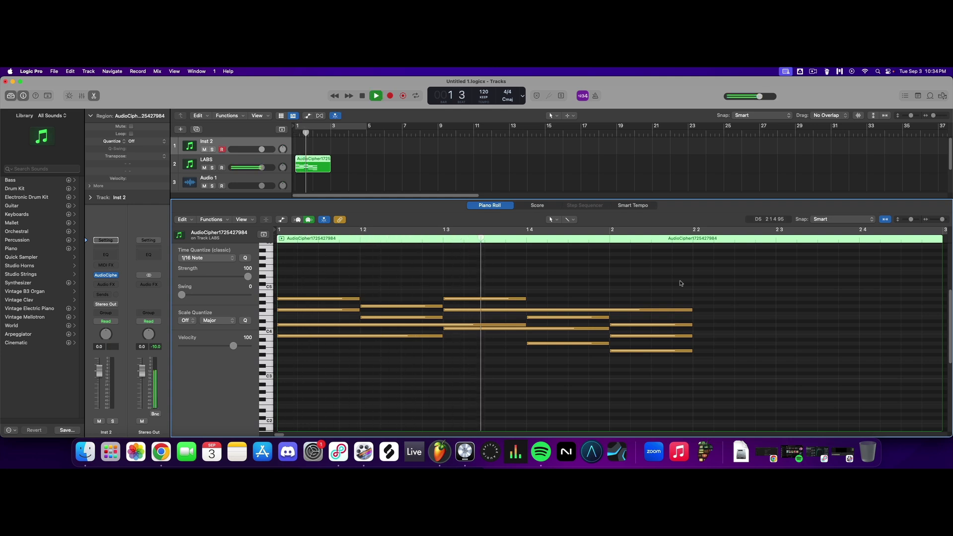
{"action": "key", "text": "space"}
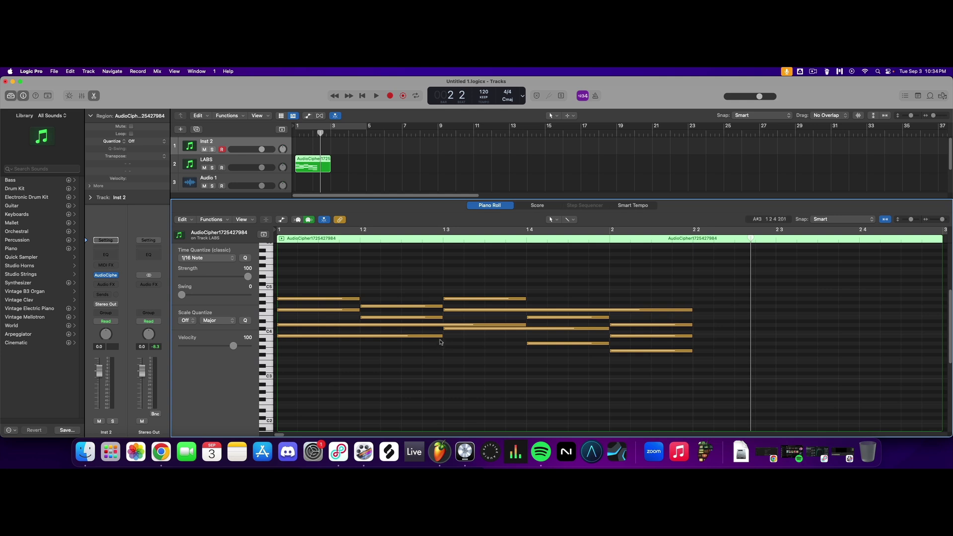
Lower the chords' bass notes and one note each in the second and third chords by an octave, then play the region from the start.
{"action": "left_click", "coordinate": [439, 336]}
{"action": "left_click", "coordinate": [475, 328], "text": "shift"}
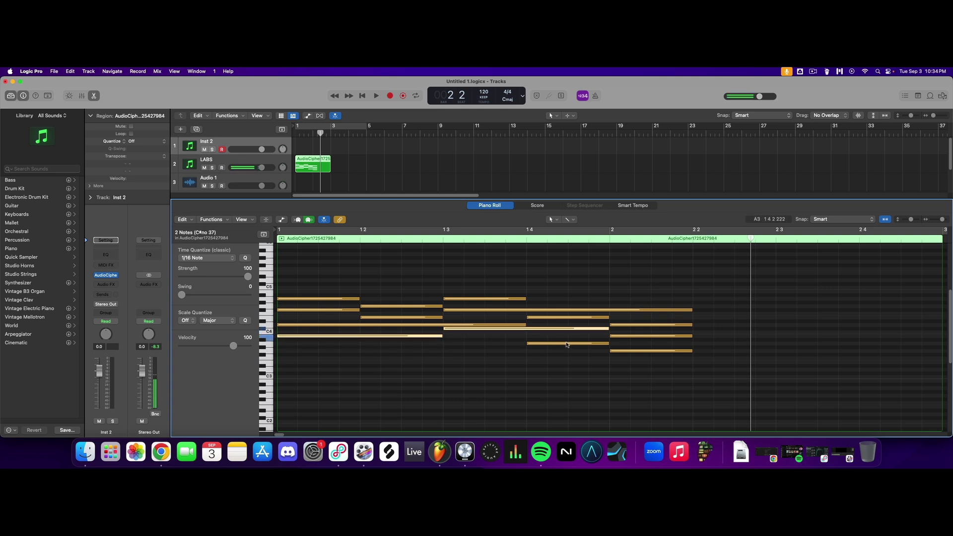
{"action": "left_click", "coordinate": [570, 343], "text": "shift"}
{"action": "left_click", "coordinate": [643, 351], "text": "shift"}
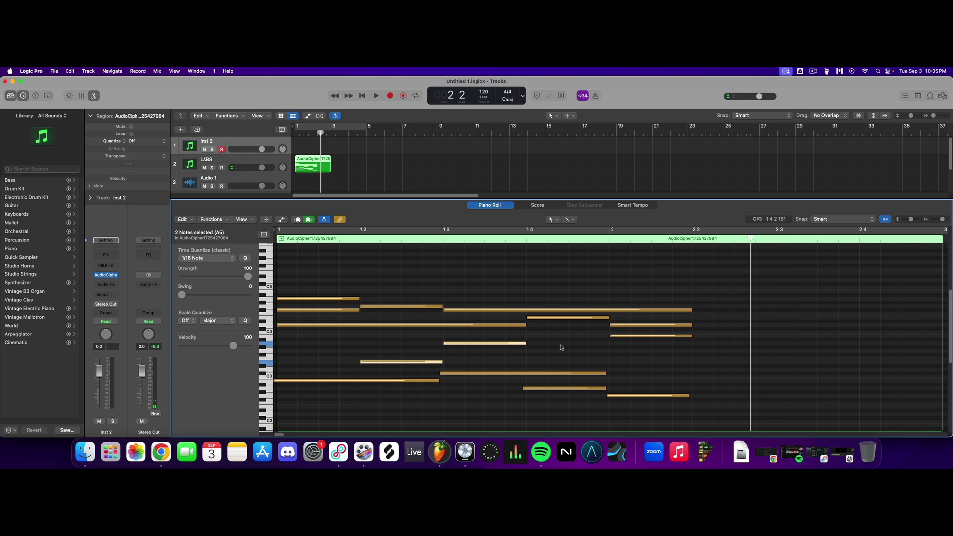
{"action": "left_click_drag", "start_coordinate": [320, 133], "coordinate": [291, 135]}
{"action": "key", "text": "space"}
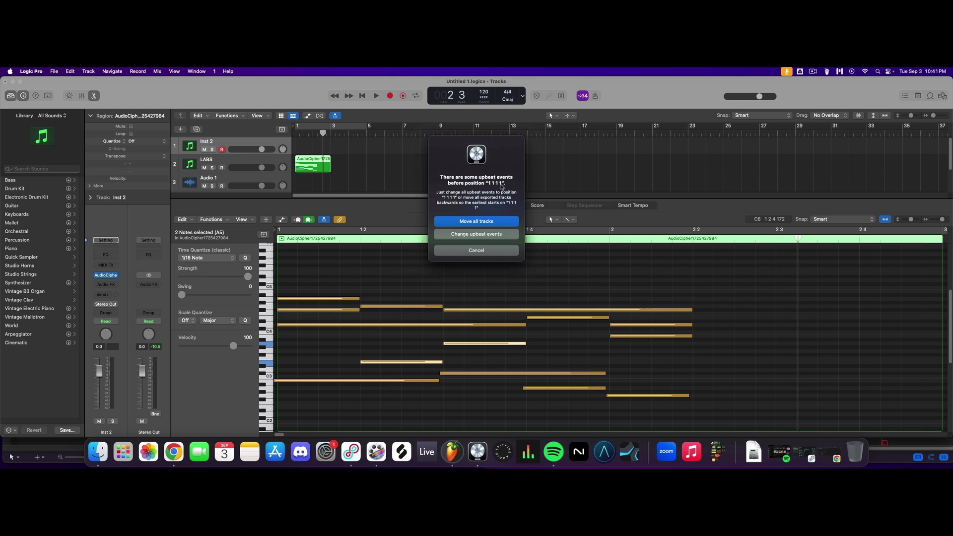
Export the revoiced region to the MIDI folder as "Logic MIDI", moving all tracks to handle the upbeat events.
{"action": "left_click", "coordinate": [483, 222]}
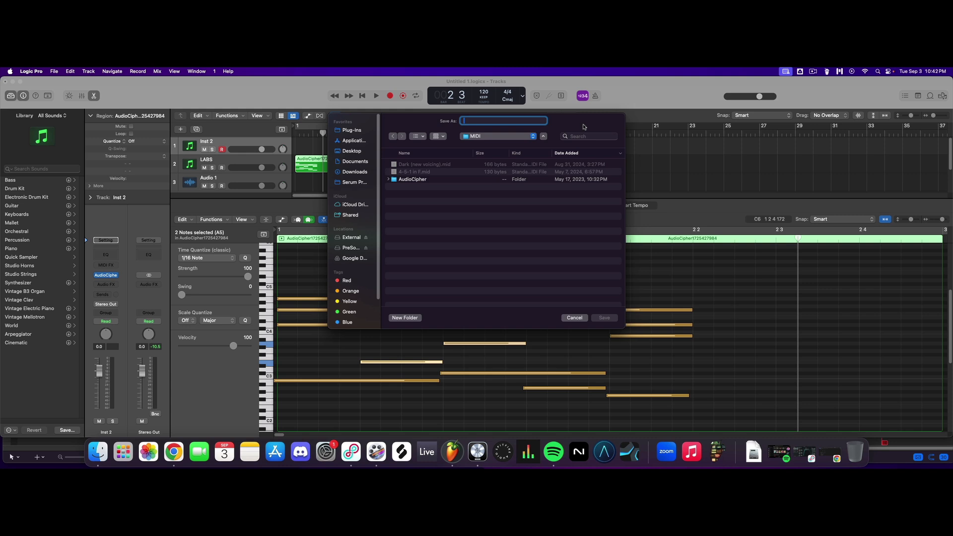
{"action": "type", "text": "Logic MiDI"}
{"action": "left_click", "coordinate": [608, 318]}
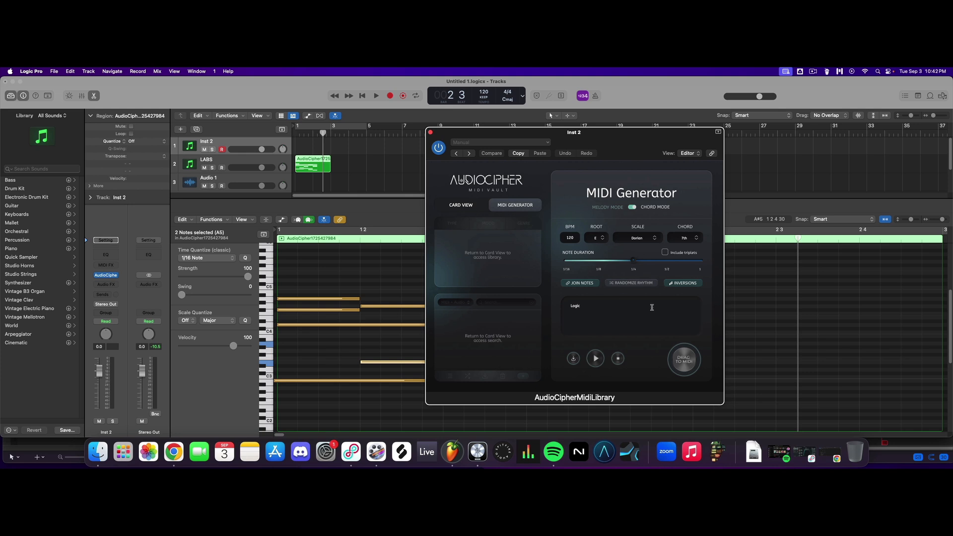
Save the generated chords as a card in AudioCipher's library and add the exported file Logic MIDI.mid to that card.
{"action": "left_click", "coordinate": [574, 359]}
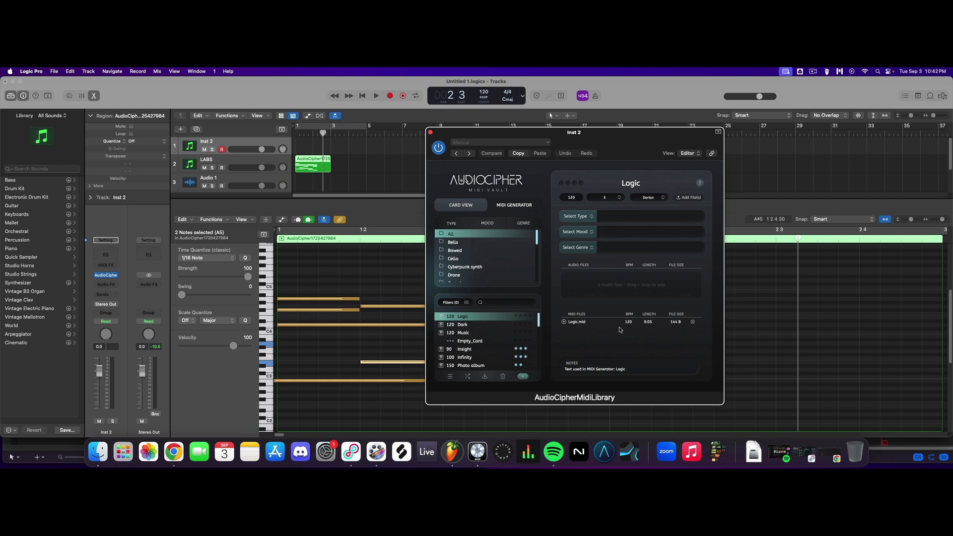
{"action": "left_click", "coordinate": [602, 324]}
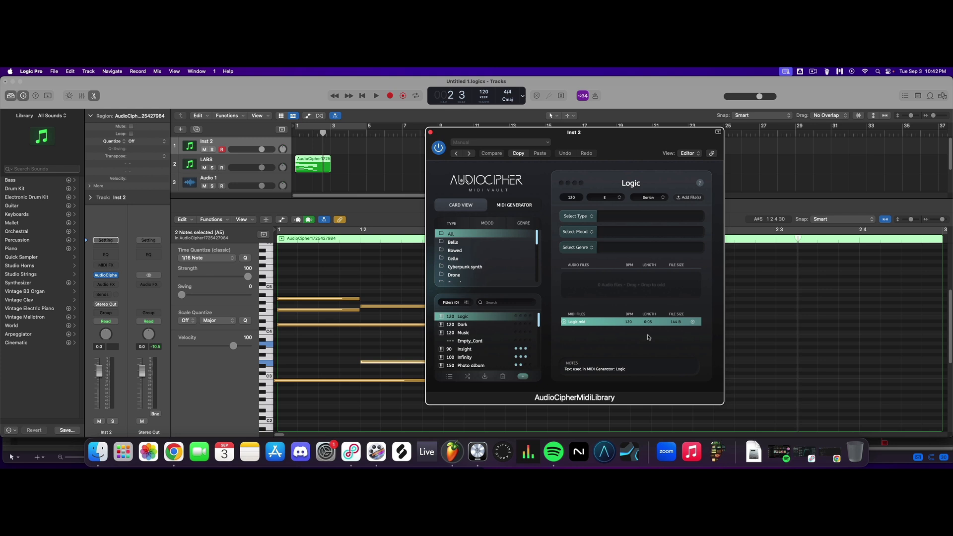
{"action": "left_click", "coordinate": [703, 200]}
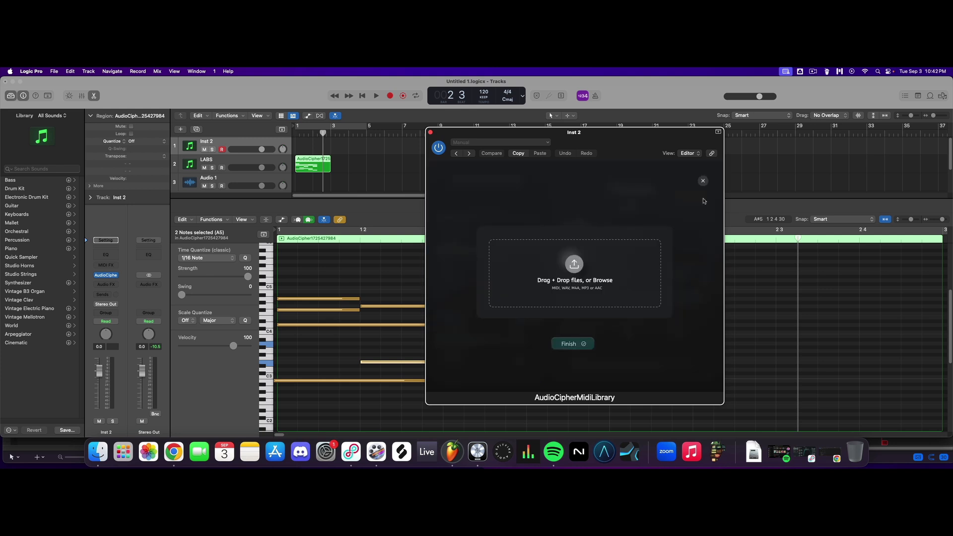
{"action": "left_click", "coordinate": [645, 267]}
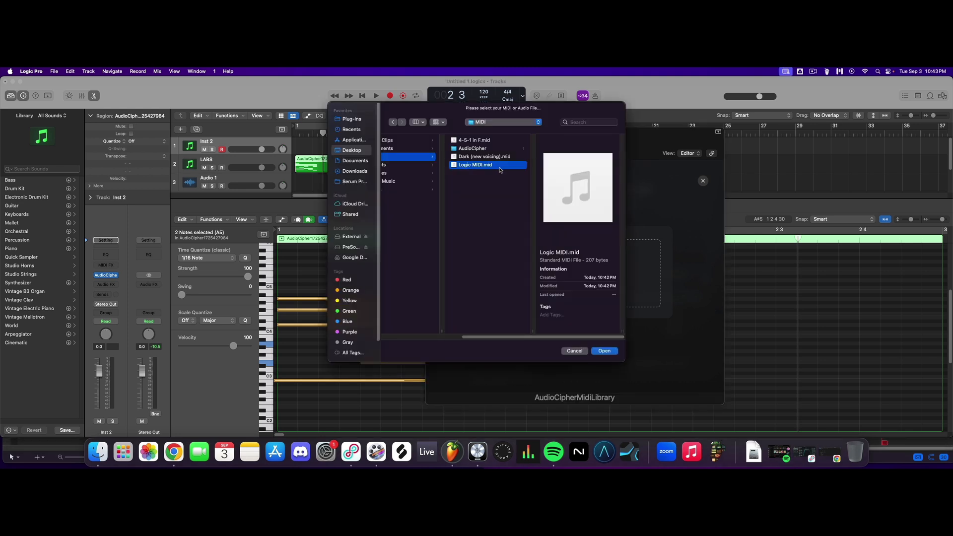
{"action": "left_click", "coordinate": [604, 351]}
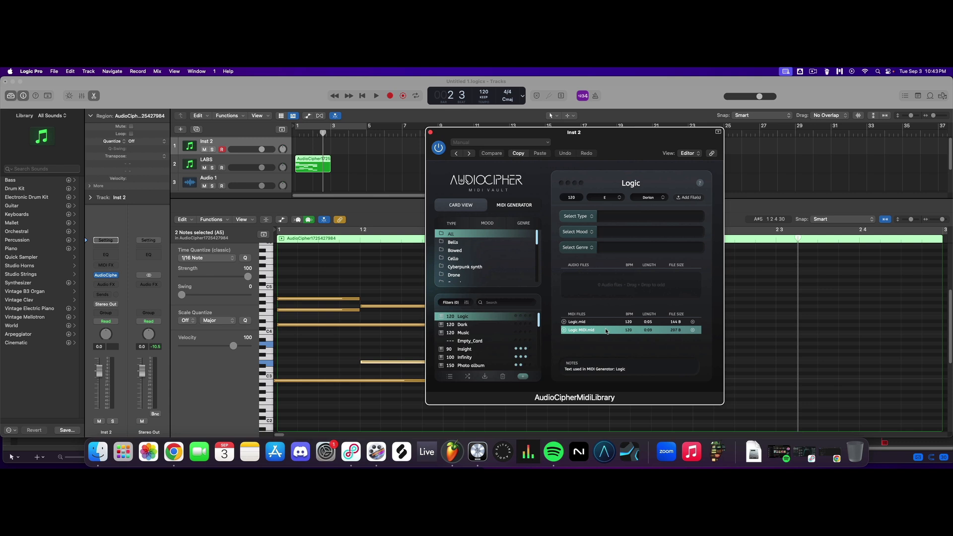
Export the LABS track's region as the audio file Logic Audio.aif and add it to AudioCipher's Logic card.
{"action": "left_click", "coordinate": [430, 132]}
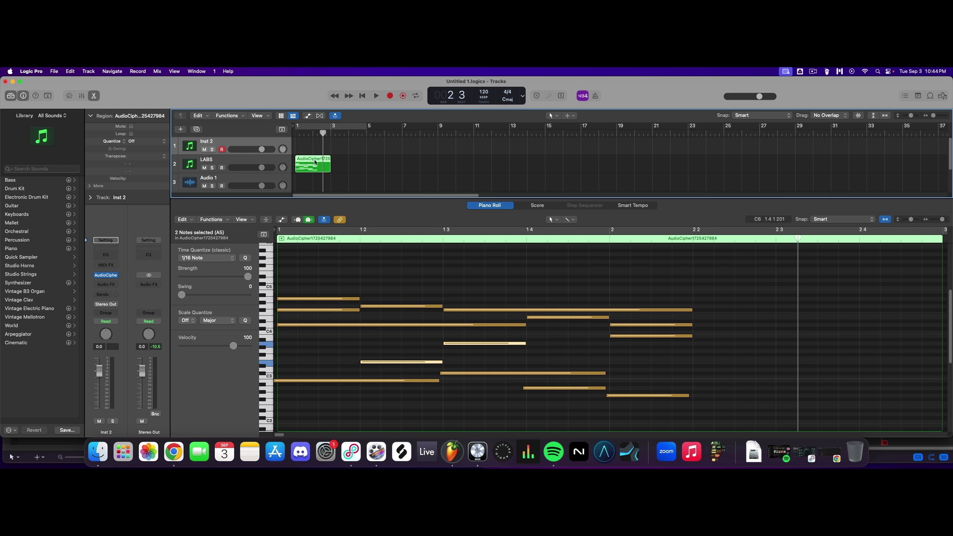
{"action": "left_click", "coordinate": [220, 164]}
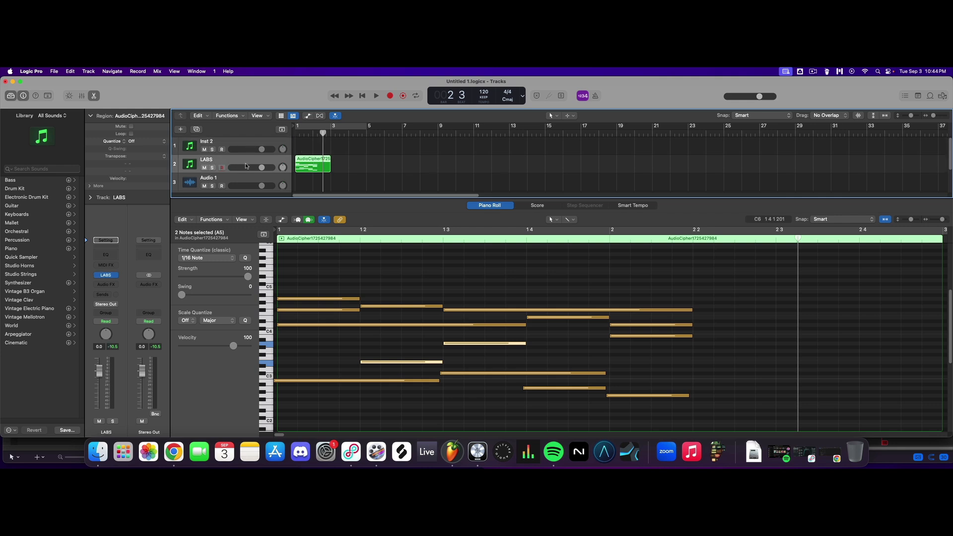
{"action": "right_click", "coordinate": [301, 161]}
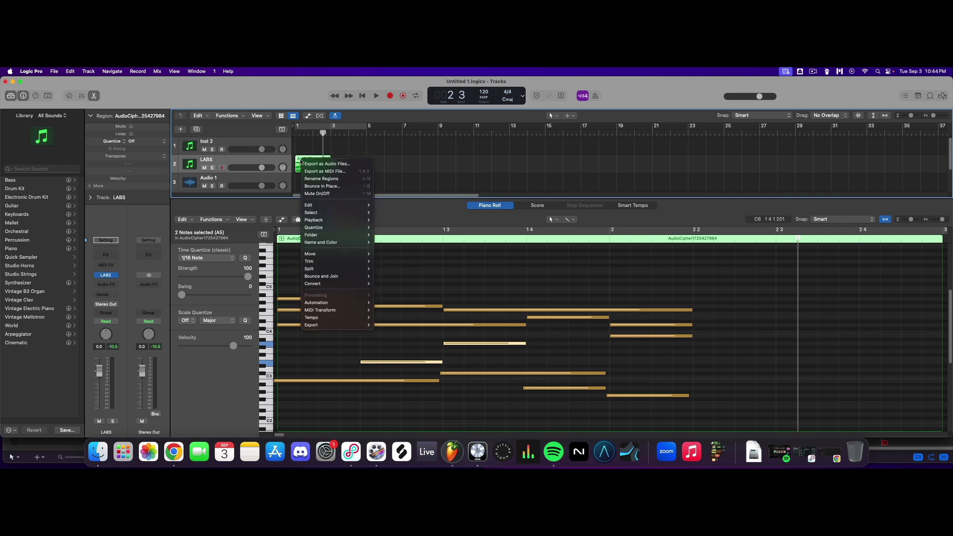
{"action": "left_click", "coordinate": [354, 165]}
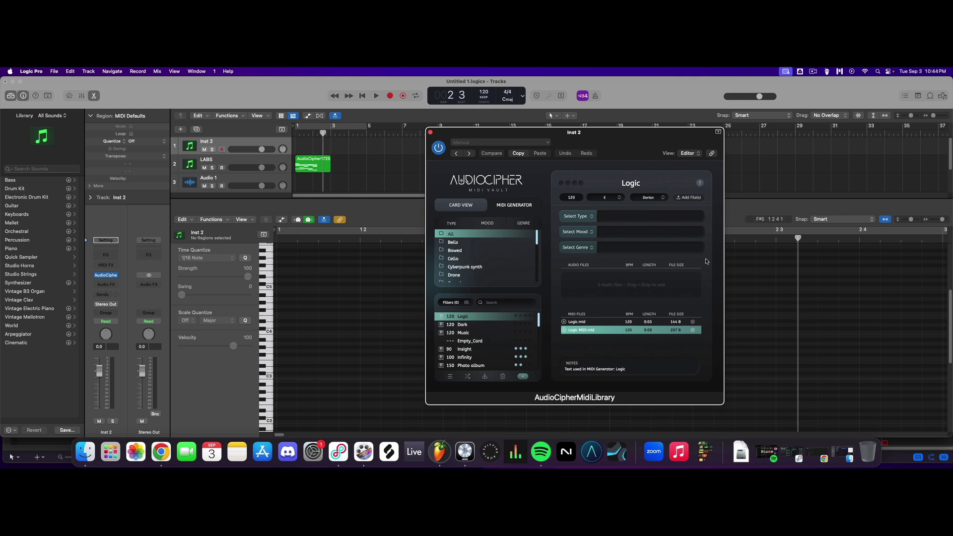
{"action": "left_click", "coordinate": [697, 198]}
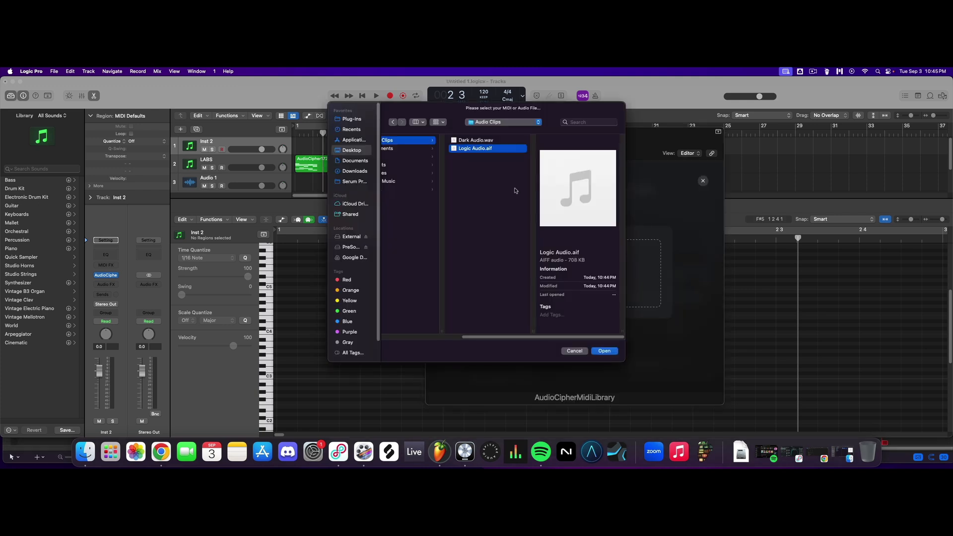
{"action": "left_click", "coordinate": [608, 351]}
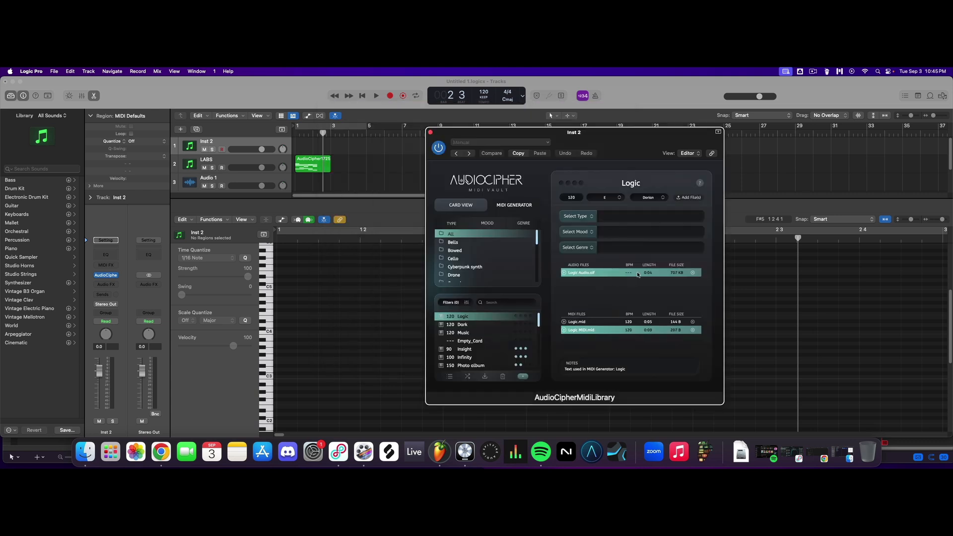